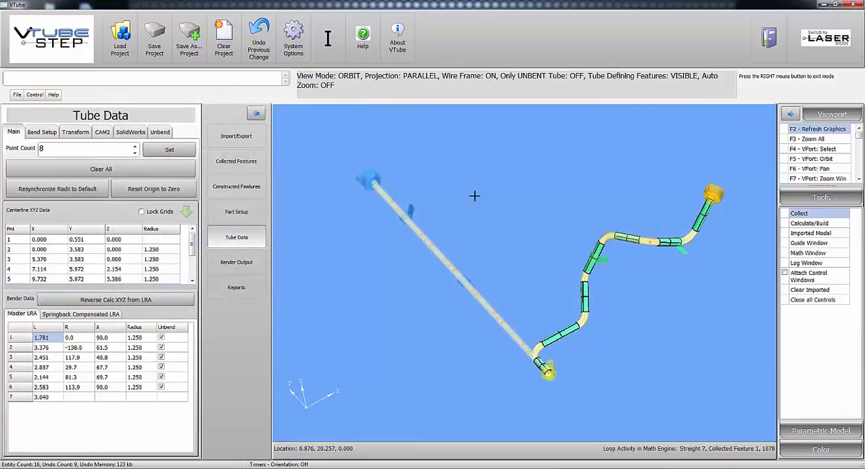
# Clear the current tube project to leave an empty workspace.
pyautogui.moveTo(528, 196); pyautogui.dragTo(475, 248)
pyautogui.click(241, 142)
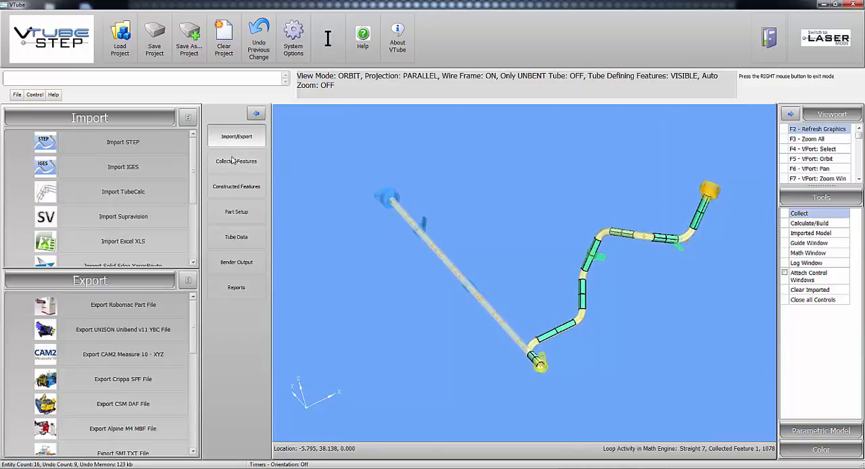
pyautogui.moveTo(193, 314); pyautogui.dragTo(192, 369)
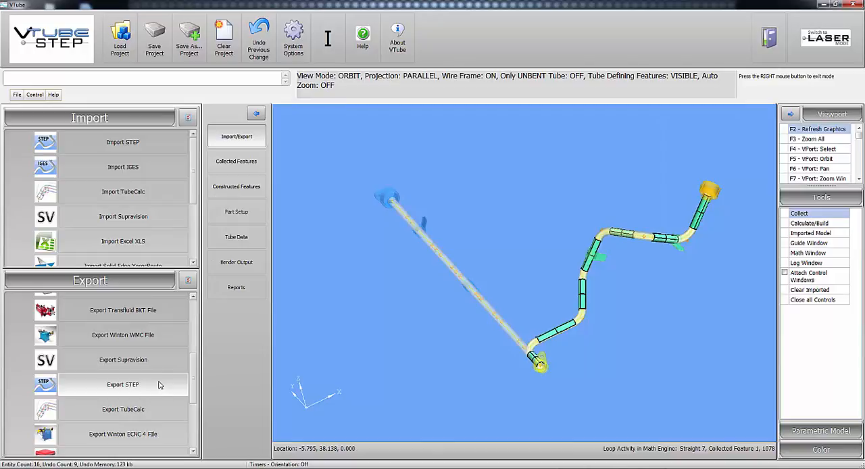
pyautogui.click(224, 40)
pyautogui.click(524, 140)
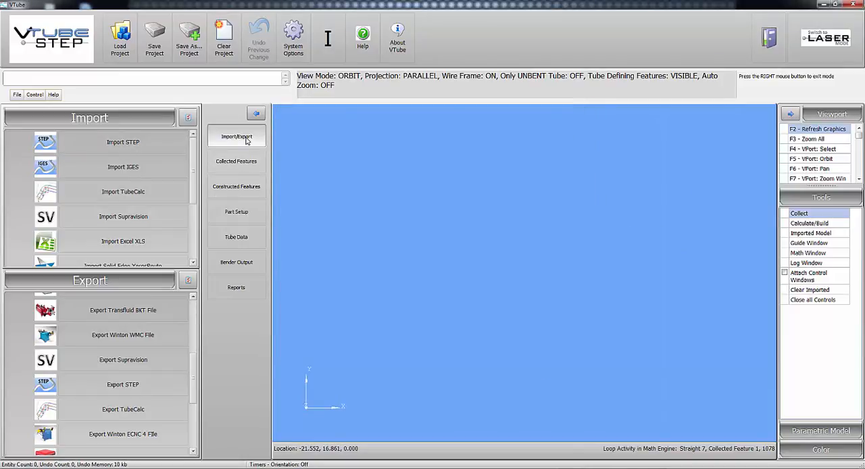
# Import the STEP file model sample 2b.stp from the C:\Users\Public\Documents\VTube\ path.
pyautogui.click(123, 142)
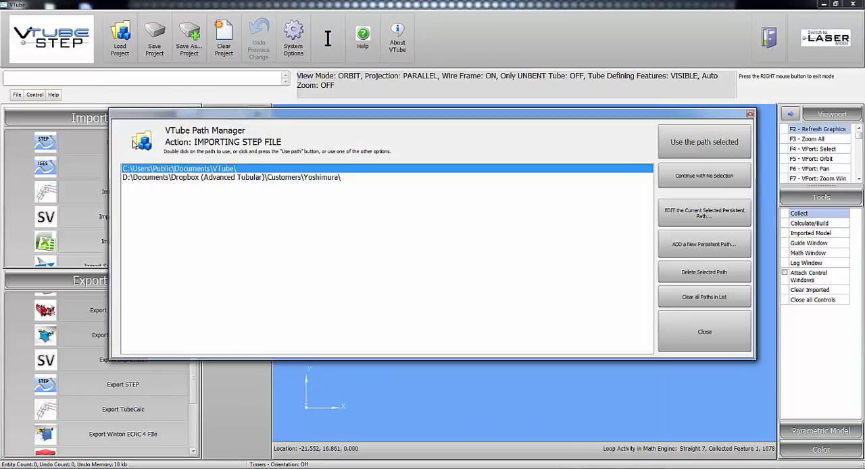
pyautogui.doubleClick(212, 170)
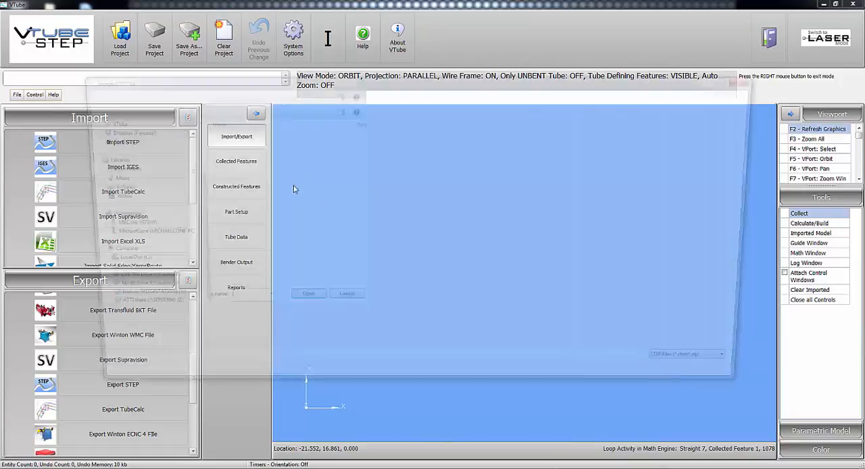
pyautogui.scroll(-6, 308, 221)
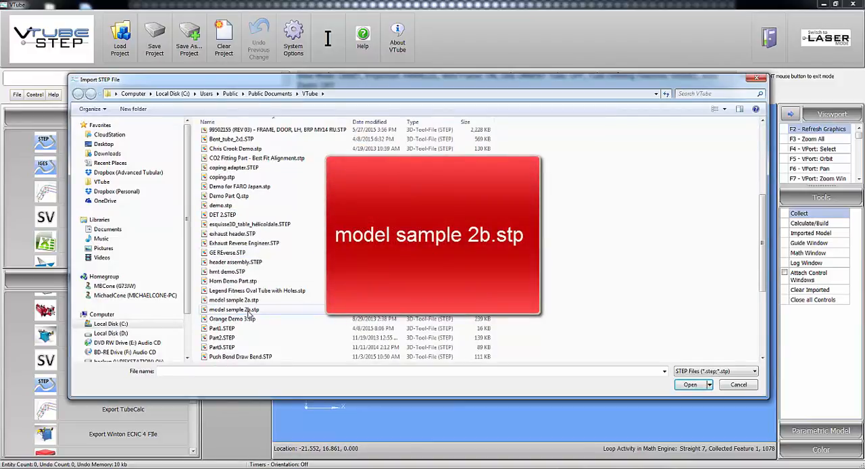
pyautogui.click(252, 310)
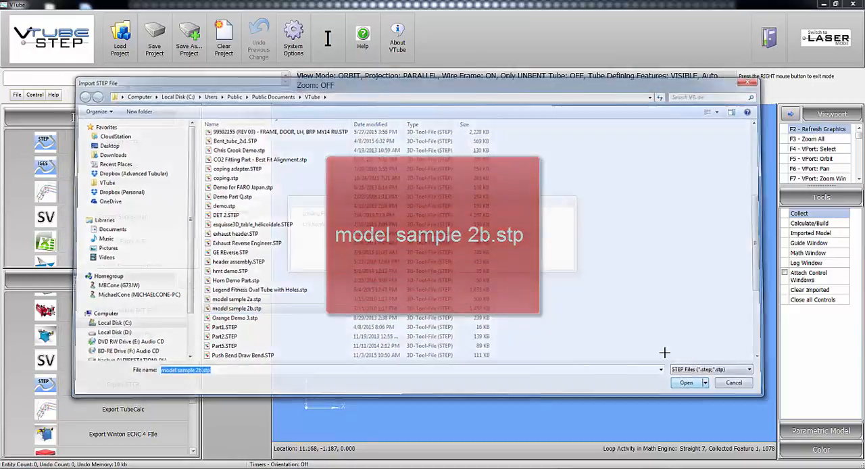
pyautogui.click(686, 384)
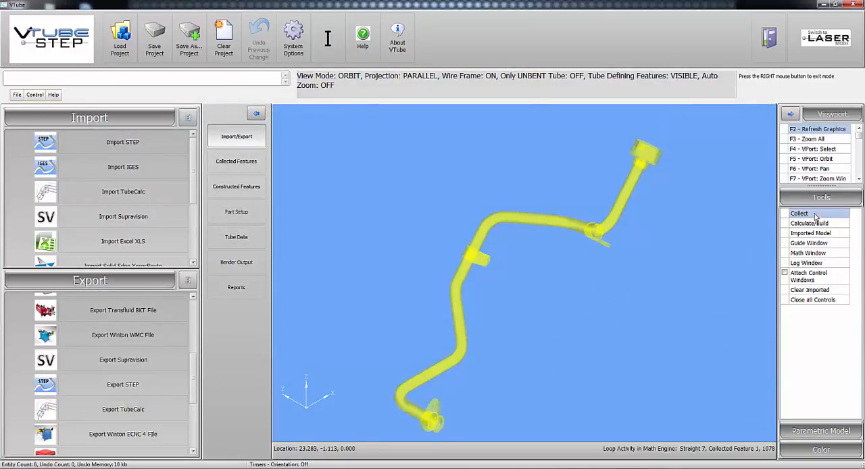
# Start collecting straights from cylinder surfaces, with continuous adding enabled and the numbering reset to straight 1.
pyautogui.click(799, 214)
pyautogui.click(815, 151)
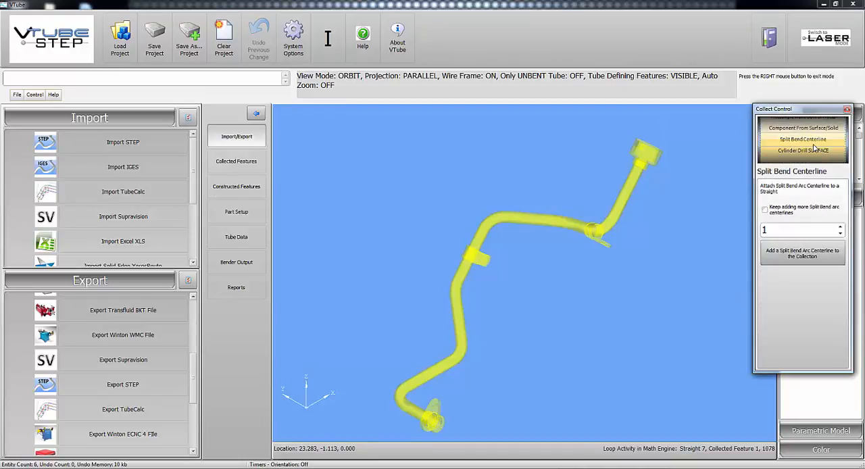
pyautogui.scroll(3, 814, 148)
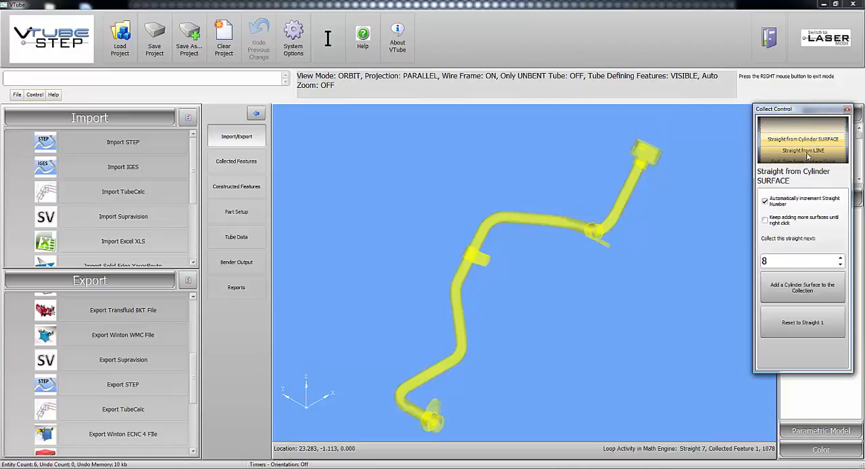
pyautogui.click(789, 223)
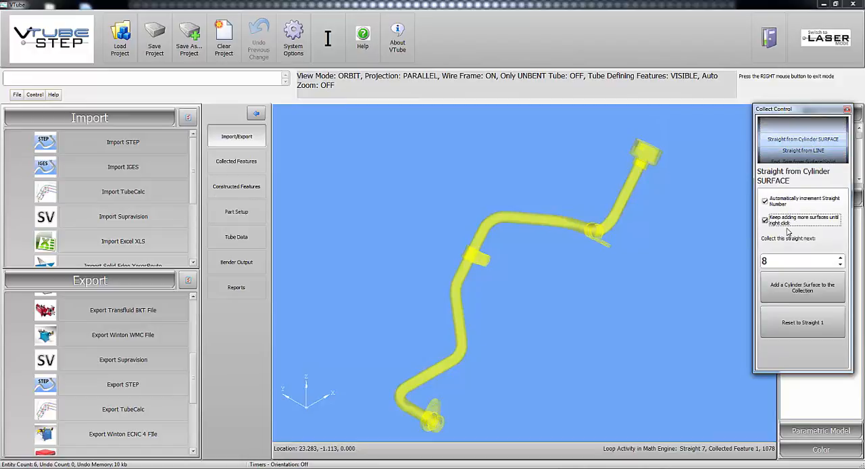
pyautogui.click(793, 321)
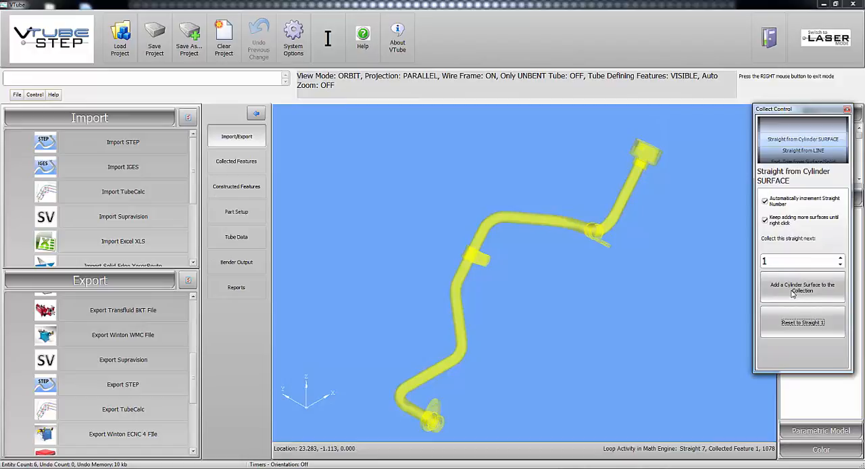
pyautogui.click(793, 293)
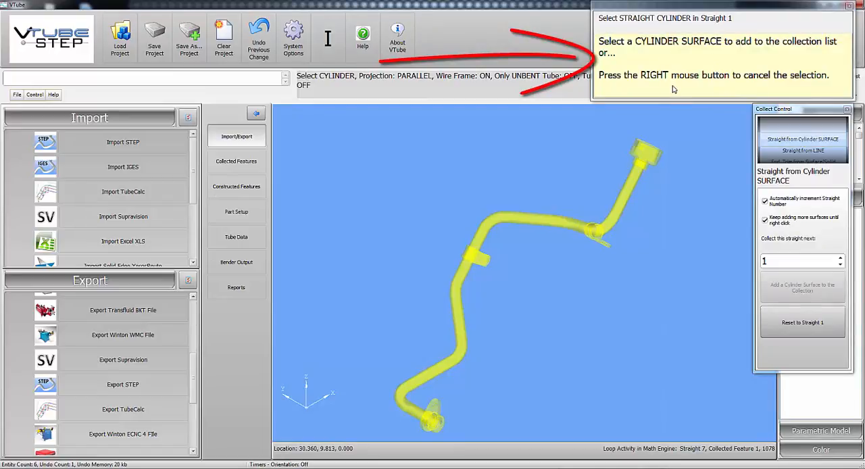
# Collect the cylinder surfaces of the tube's seven straights in order, from the lower flanged end to the upper fitting, and end the selection.
pyautogui.click(416, 409)
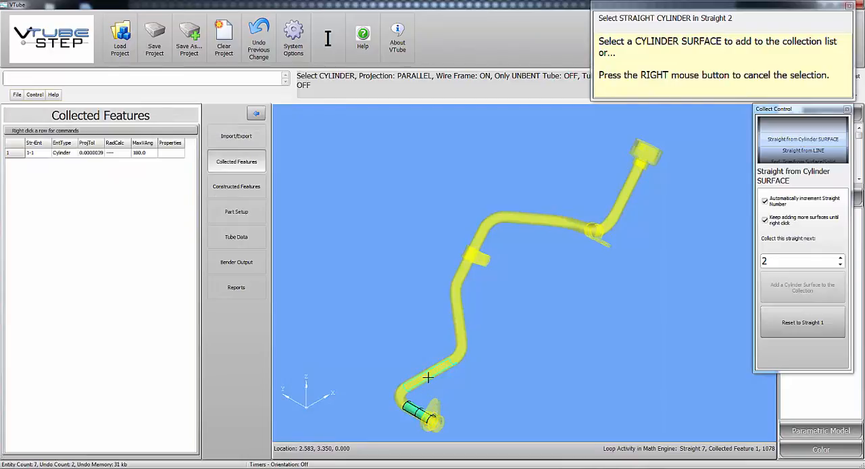
pyautogui.click(428, 377)
pyautogui.click(458, 314)
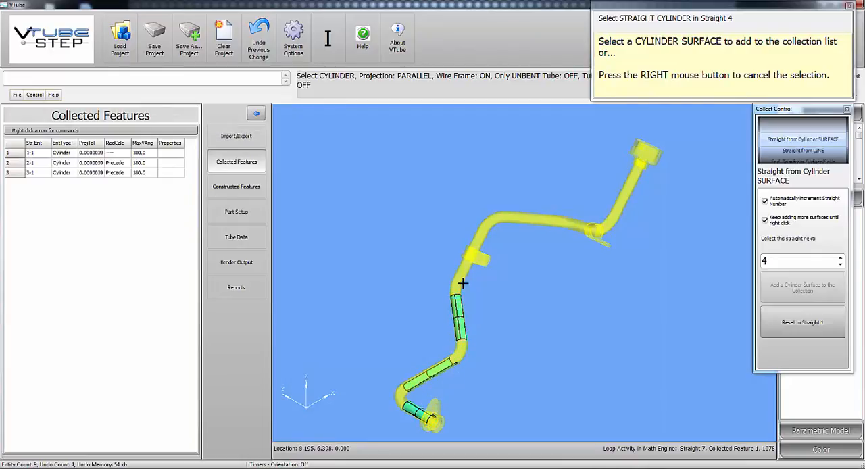
pyautogui.click(468, 265)
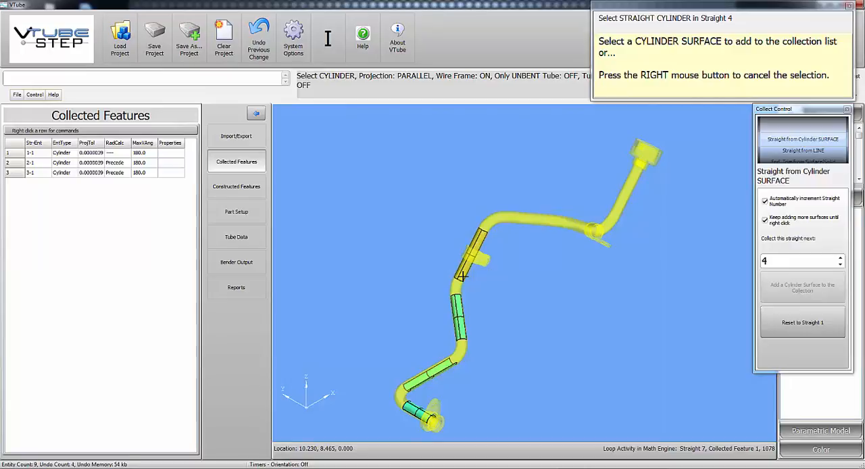
pyautogui.click(523, 226)
pyautogui.click(580, 228)
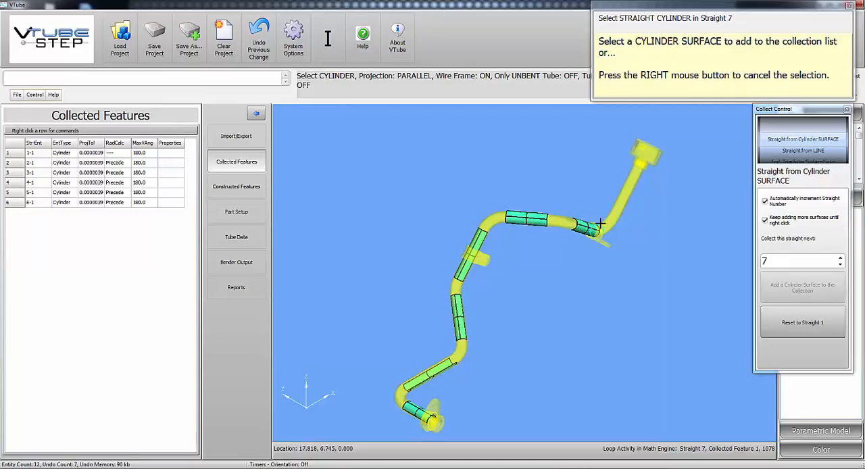
pyautogui.click(621, 198)
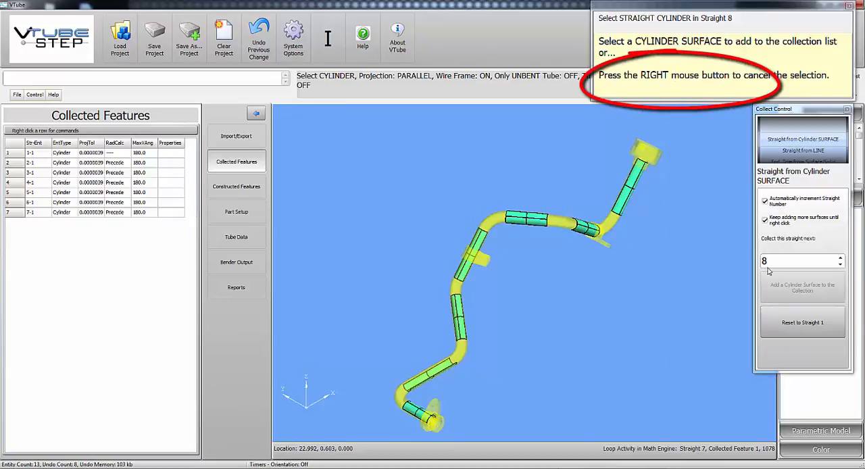
pyautogui.rightClick(651, 218)
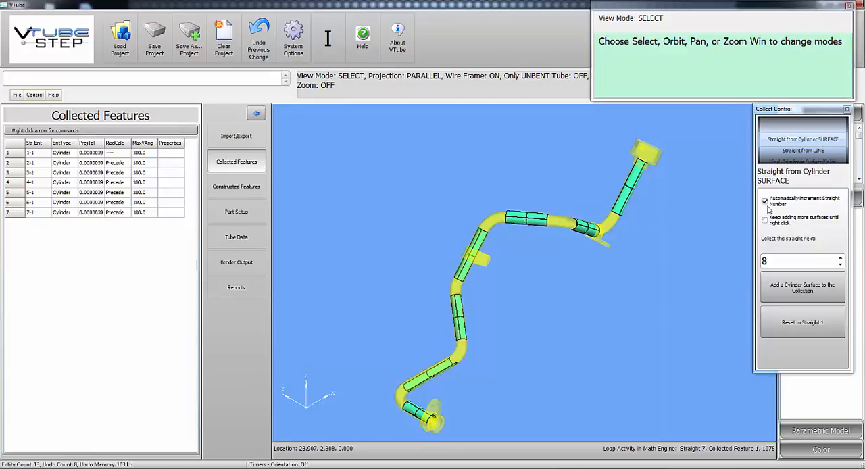
# Set the collection type to Component From Surface/Solid, reset it to the straight at the other end, and enable continuous adding.
pyautogui.click(806, 153)
pyautogui.click(806, 154)
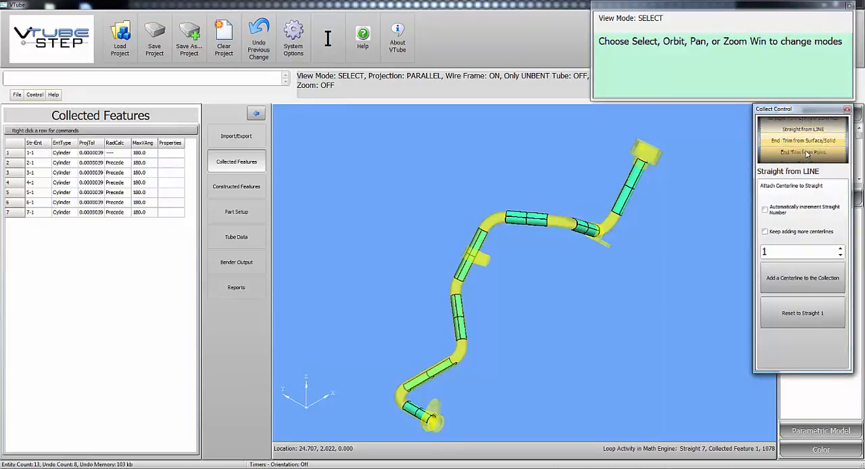
pyautogui.click(806, 154)
pyautogui.click(806, 155)
pyautogui.click(806, 154)
pyautogui.click(806, 154)
pyautogui.click(807, 154)
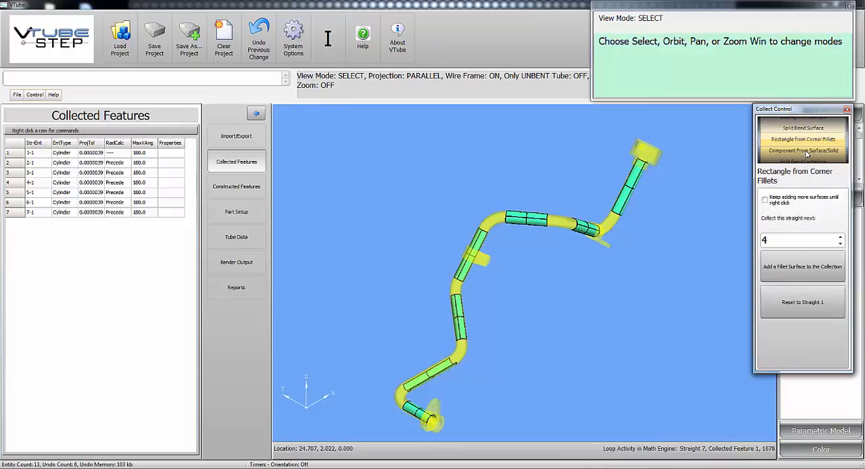
pyautogui.click(806, 154)
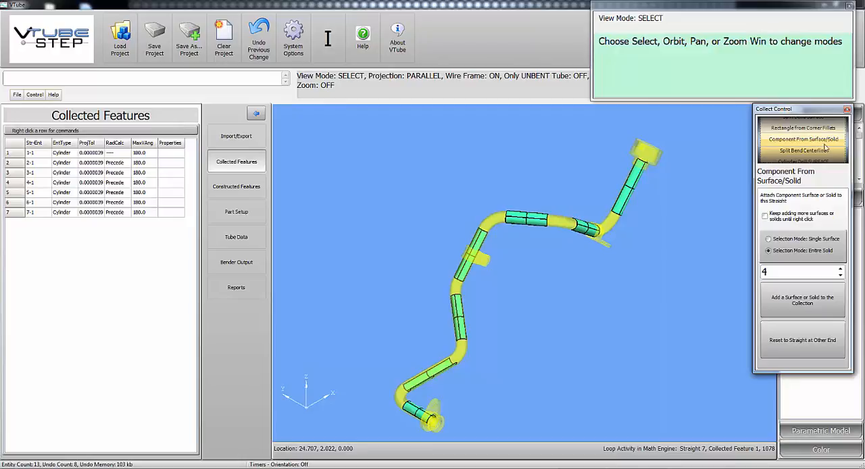
pyautogui.click(803, 340)
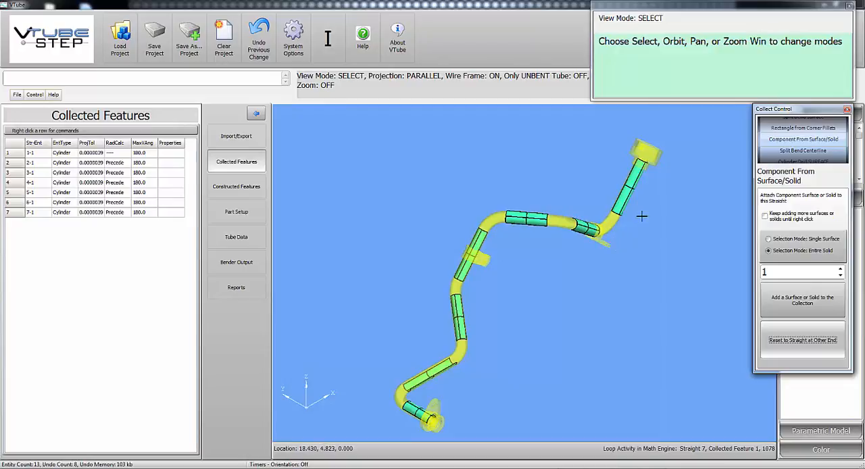
pyautogui.click(765, 217)
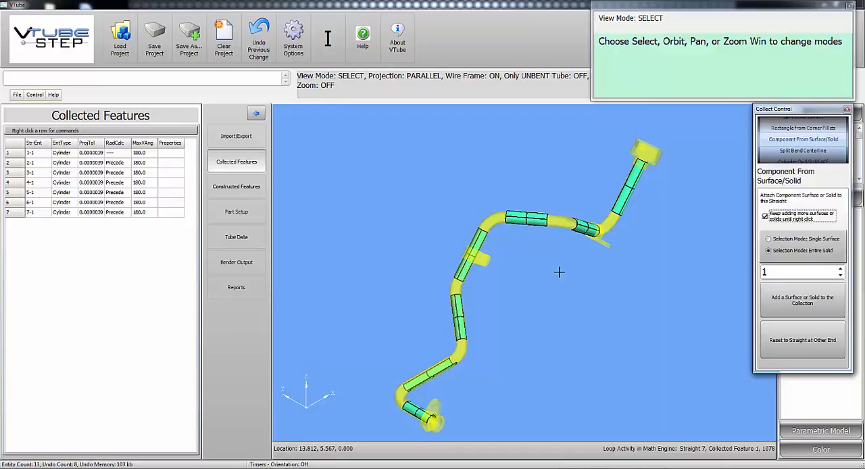
# Add the bracket on the middle of the tube to the collection as an entire-solid component of straight 4.
pyautogui.click(841, 272)
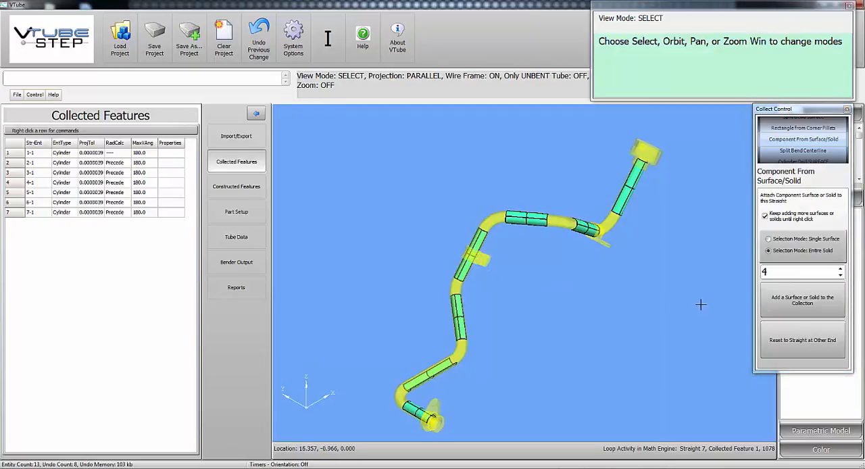
pyautogui.click(777, 309)
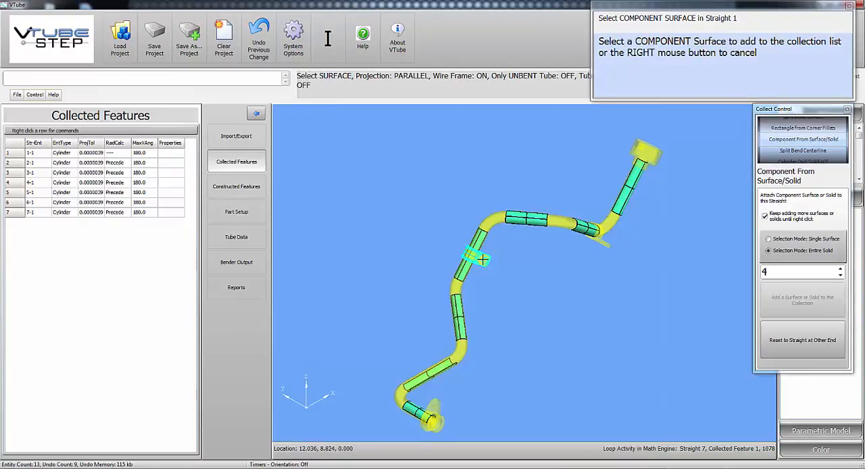
pyautogui.click(488, 267)
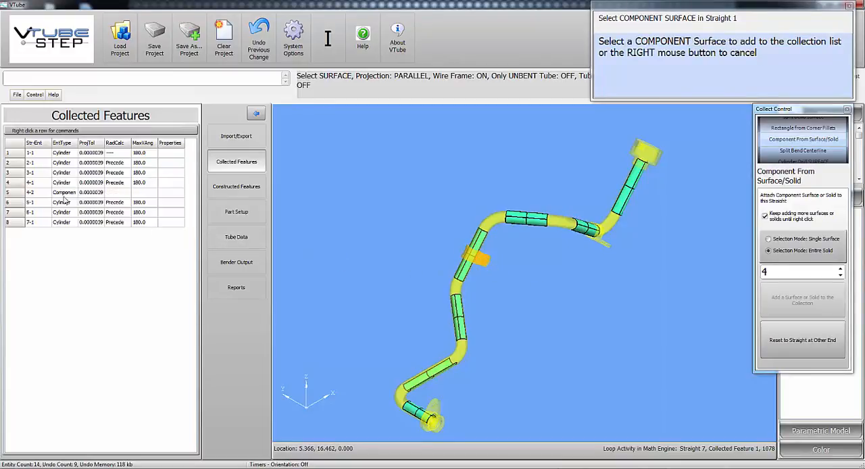
# Collect the bracket near the last bend as a component of straight 6 and the upper end fitting as a component of straight 7.
pyautogui.click(841, 270)
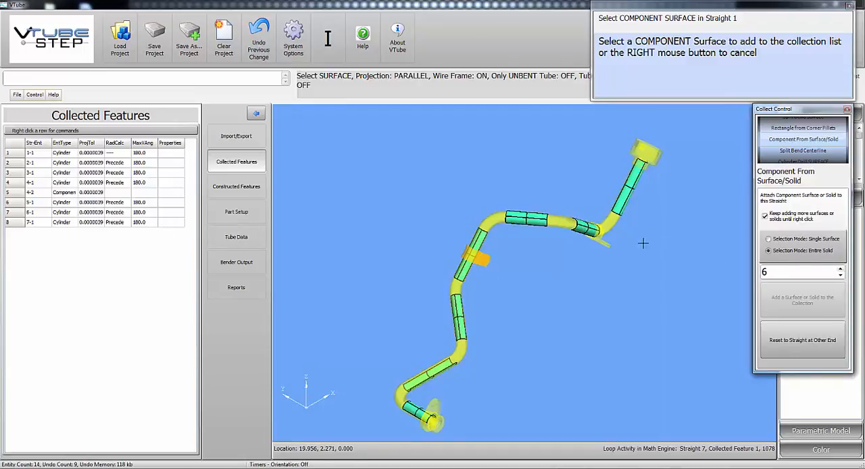
pyautogui.click(605, 242)
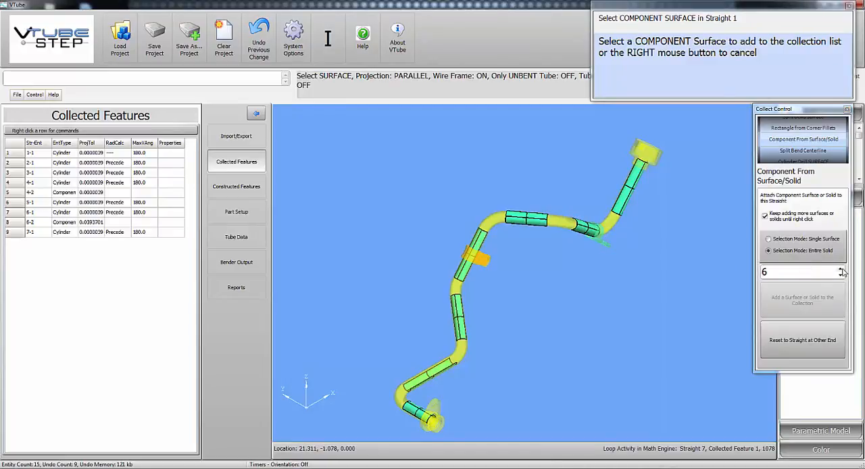
pyautogui.click(842, 270)
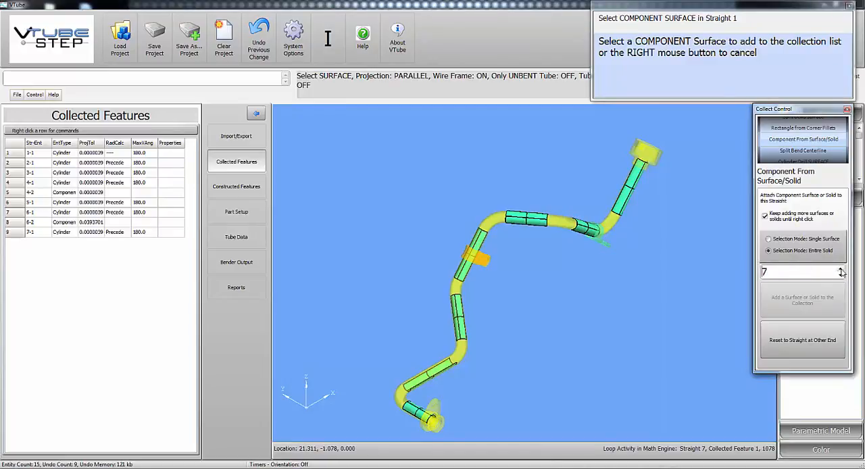
pyautogui.click(649, 154)
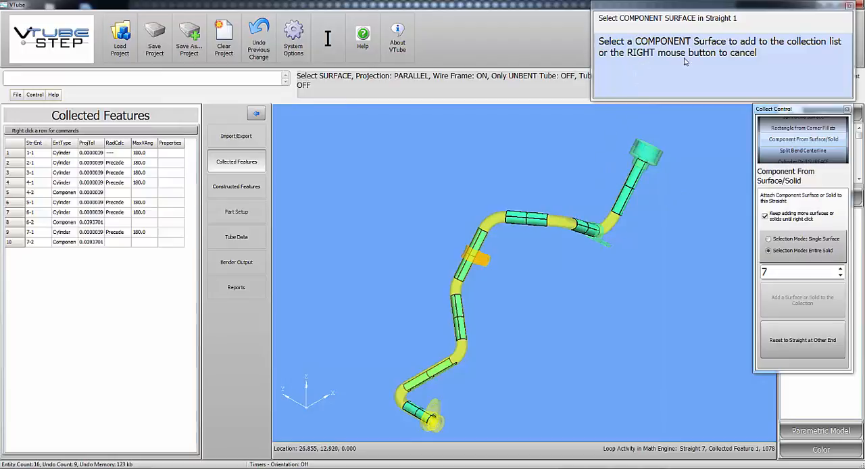
pyautogui.rightClick(488, 130)
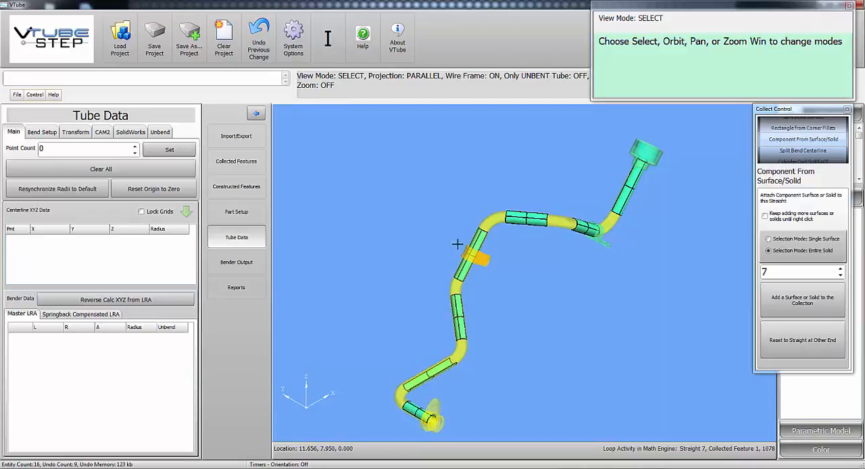
# Rebuild the tube model from the collected features.
pyautogui.rightClick(431, 208)
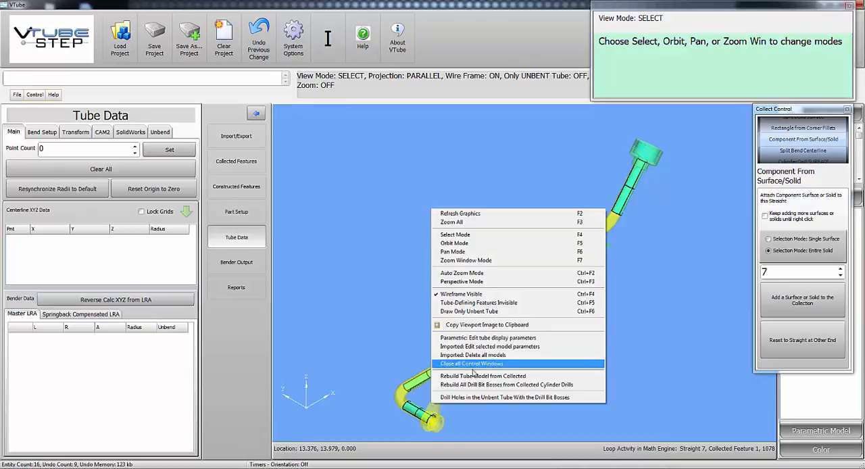
pyautogui.click(481, 377)
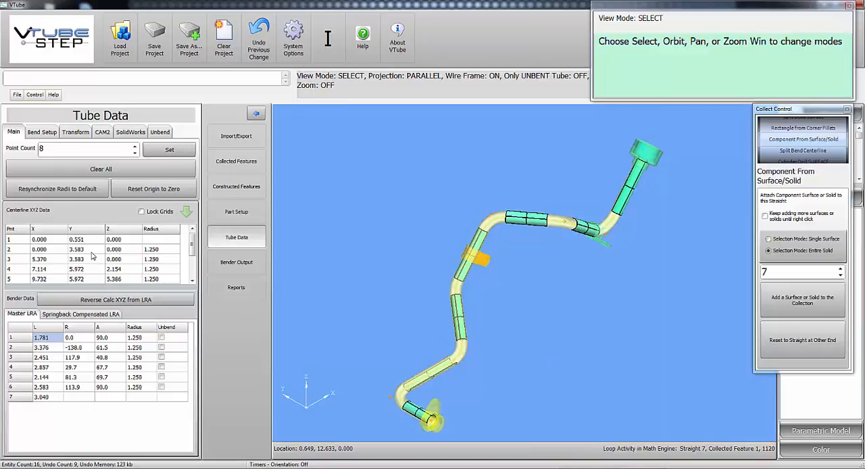
# Turn on the unbend flags for all bends in the Master LRA data and inspect the unbent tube with its components.
pyautogui.rightClick(102, 349)
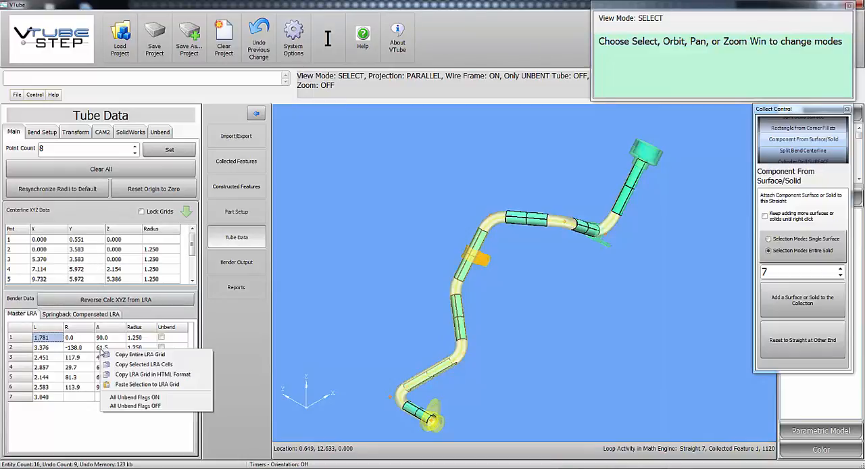
pyautogui.click(155, 399)
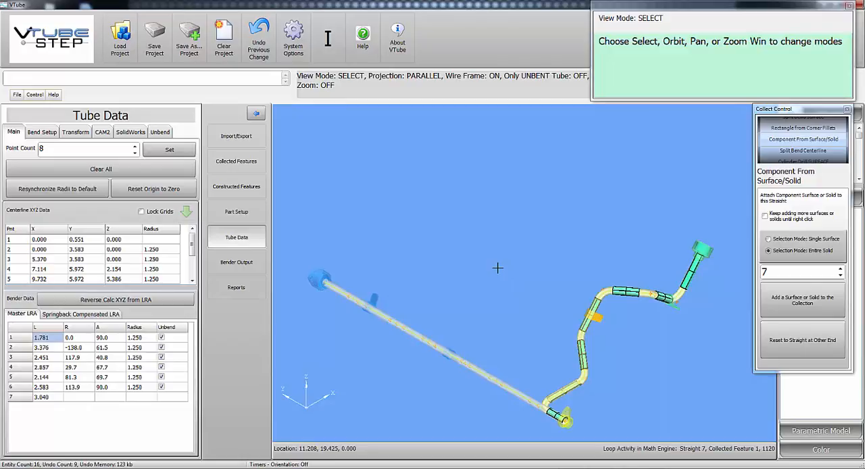
pyautogui.moveTo(497, 268); pyautogui.dragTo(402, 287, button='middle')
pyautogui.scroll(-3, 424, 331)
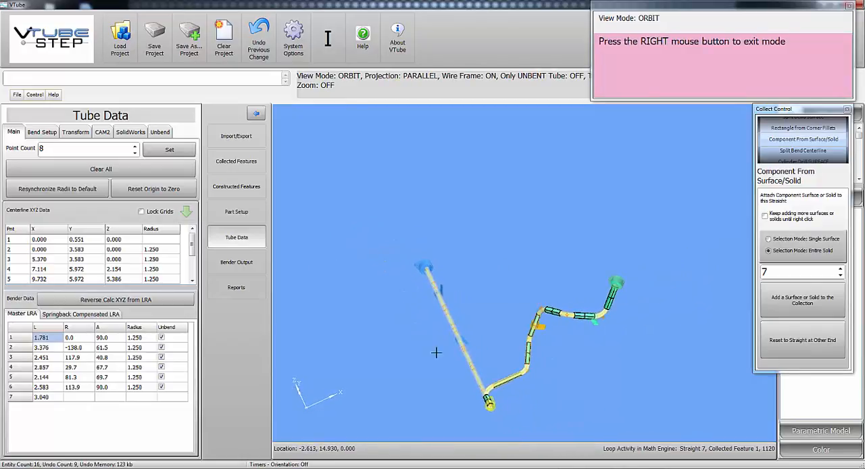
pyautogui.scroll(3, 437, 354)
pyautogui.moveTo(569, 338); pyautogui.dragTo(627, 325, button='middle')
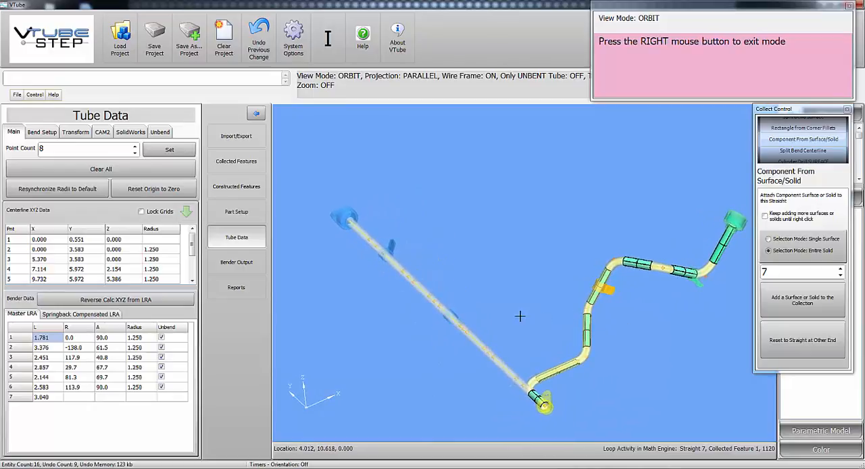
pyautogui.moveTo(520, 315); pyautogui.dragTo(532, 309, button='middle')
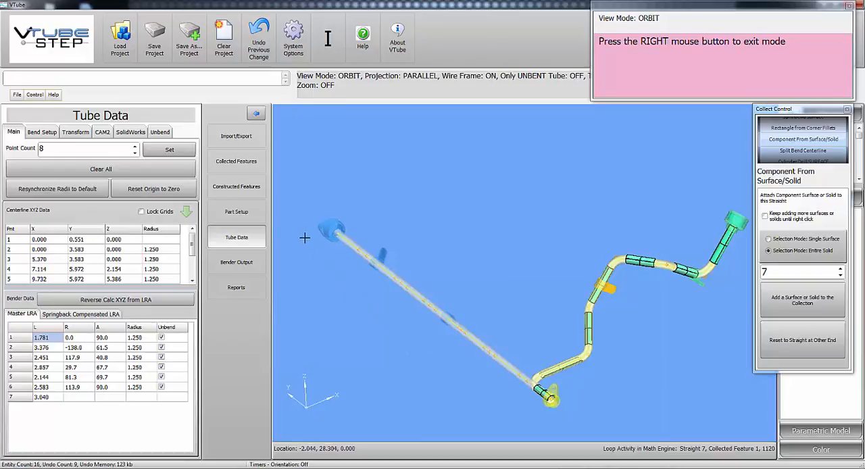
# Set the tube elongation to 4% in the part setup.
pyautogui.click(256, 218)
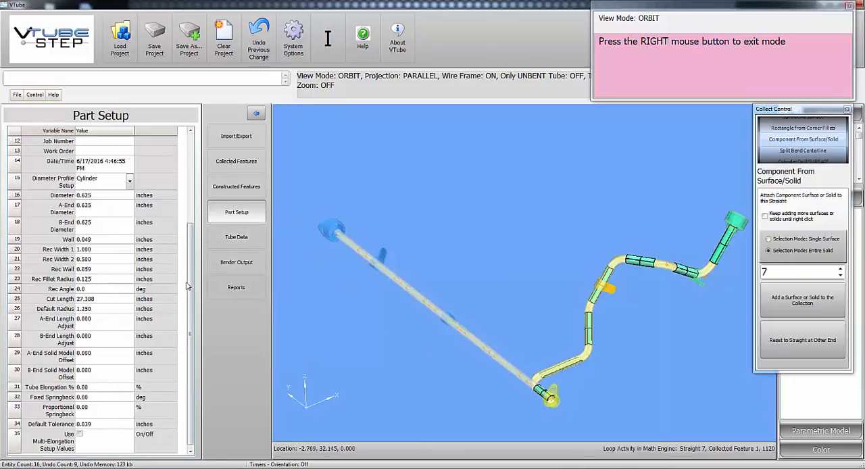
pyautogui.scroll(-4, 185, 327)
pyautogui.click(107, 390)
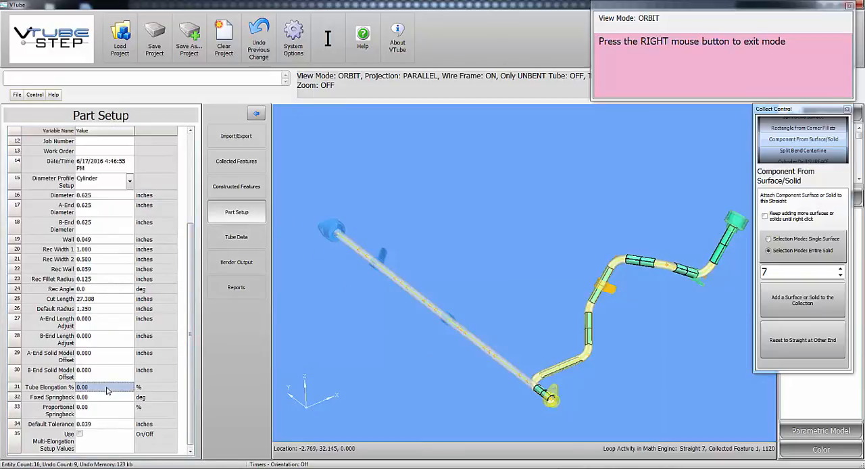
pyautogui.write('4')
pyautogui.press('Return')
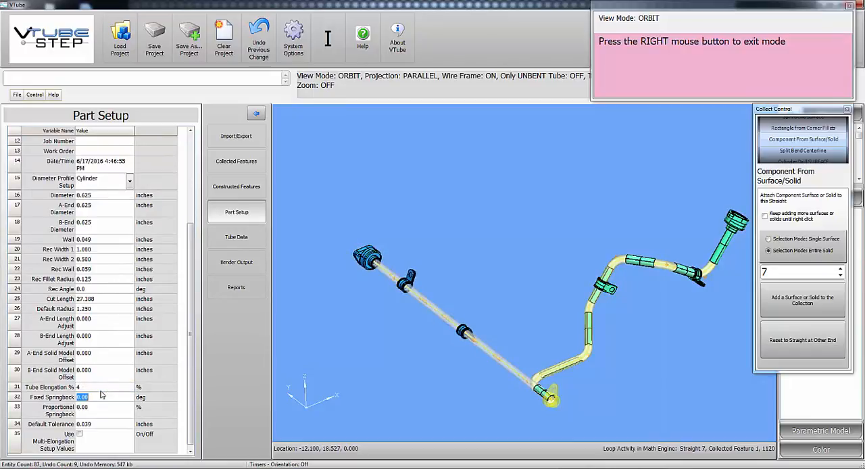